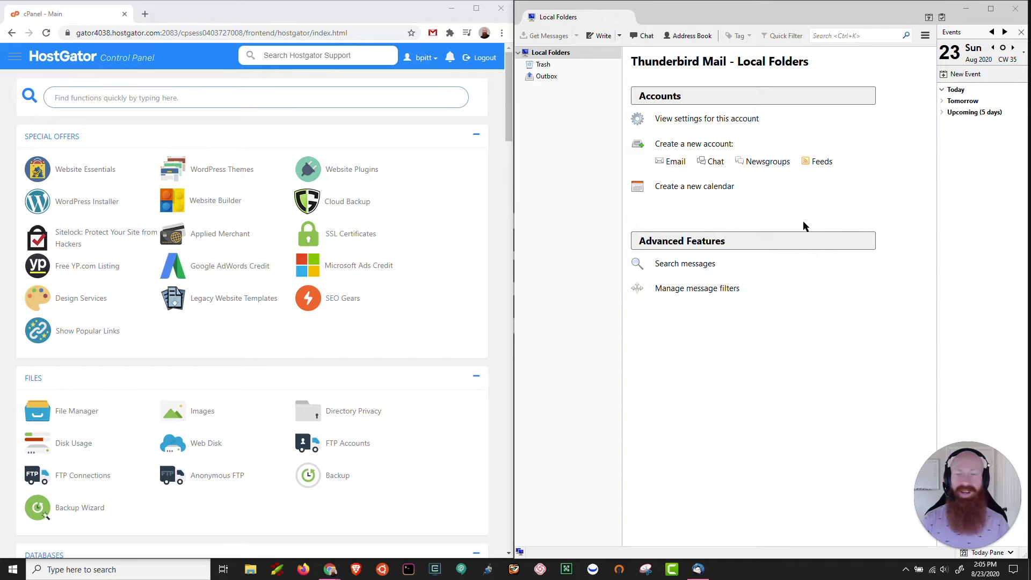
Open the email accounts page in cPanel and copy the address of the hgadmin.com account
scroll(253, 237, down, 10)
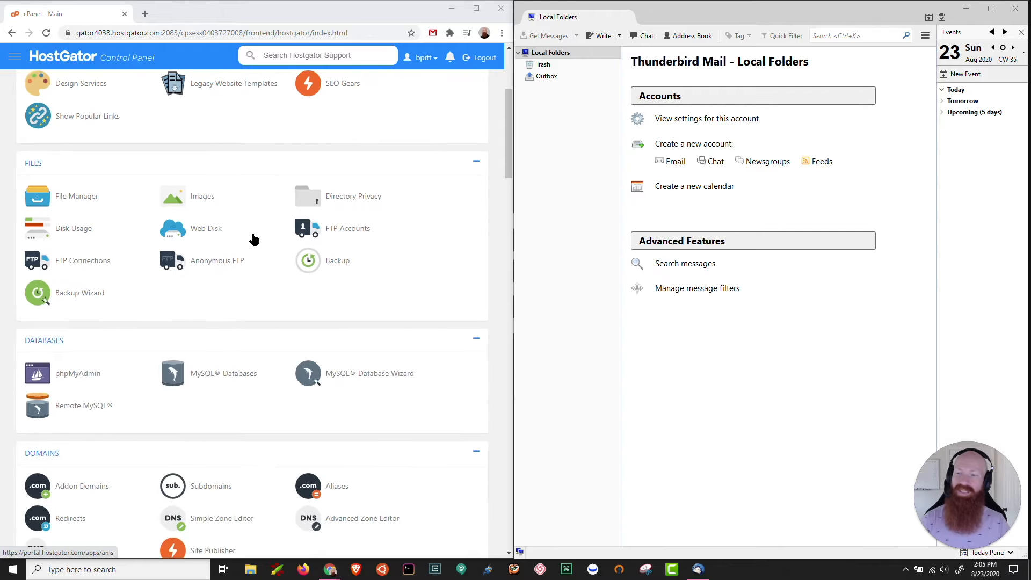
scroll(254, 239, down, 1)
click(89, 260)
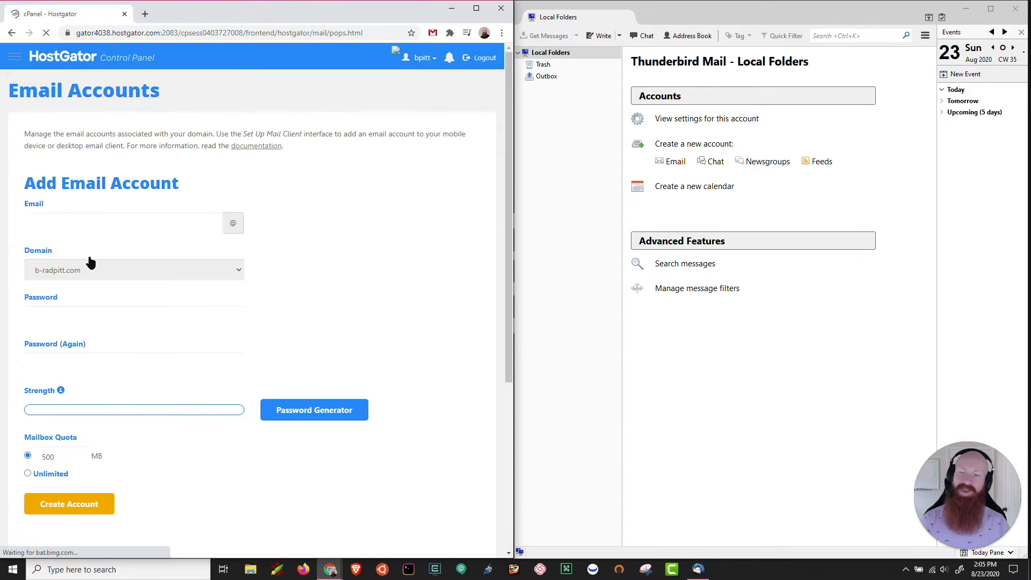
scroll(261, 266, down, 5)
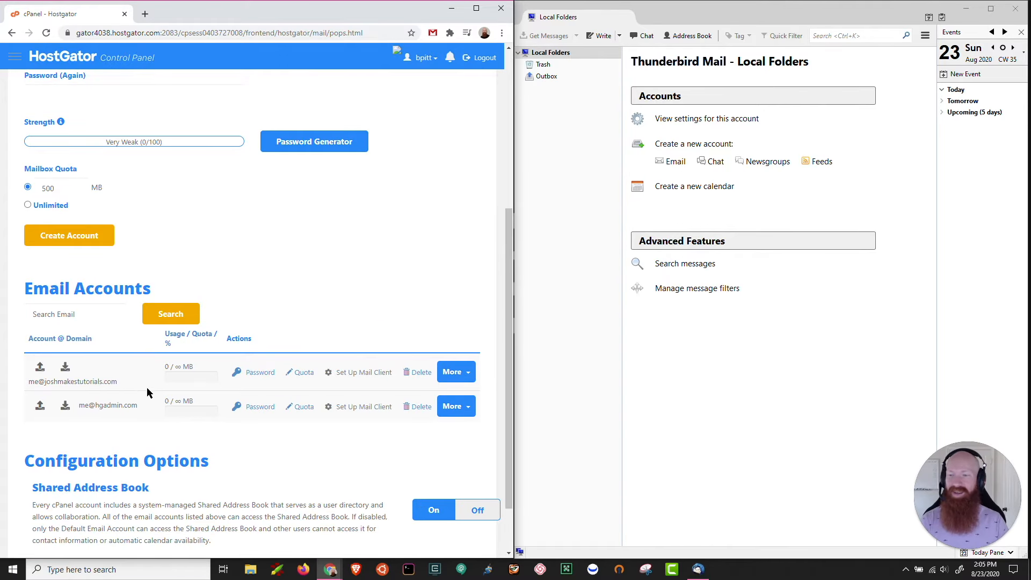
triple_click(127, 407)
triple_click(69, 383)
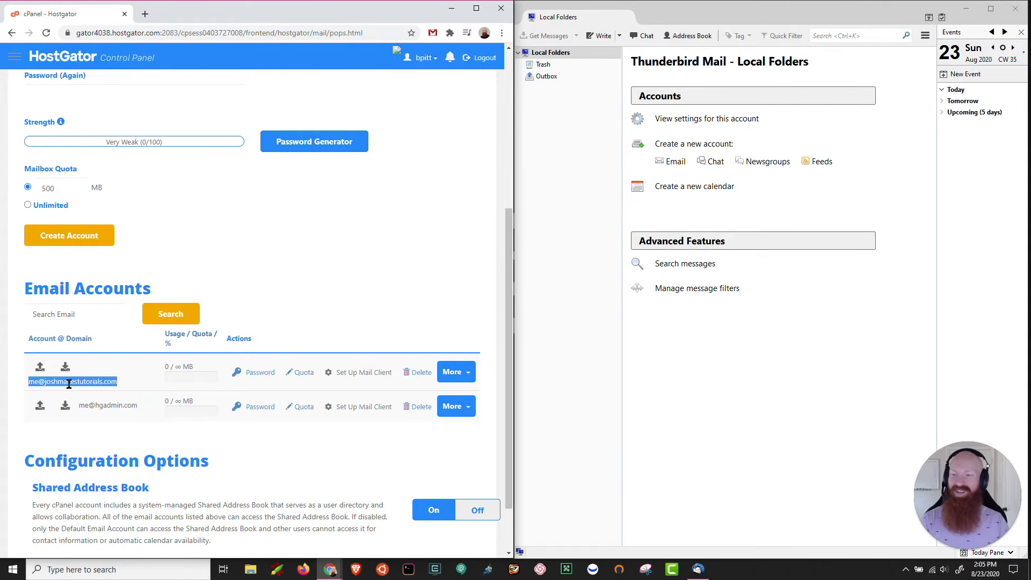
drag(138, 406, 80, 406)
key(ctrl+c)
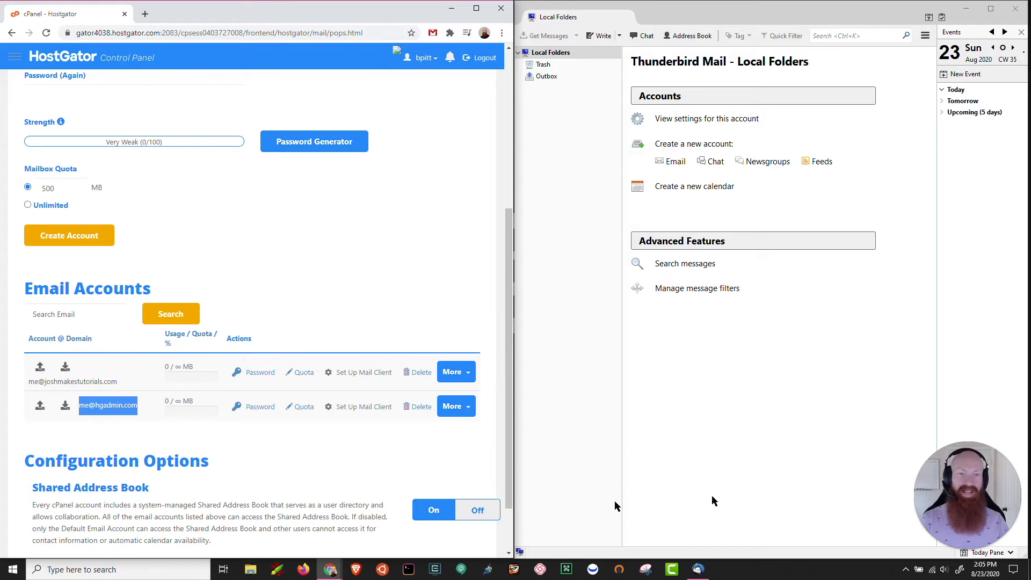
Switch to Thunderbird, start setting up an existing email account, and enter the copied hgadmin.com address
click(792, 350)
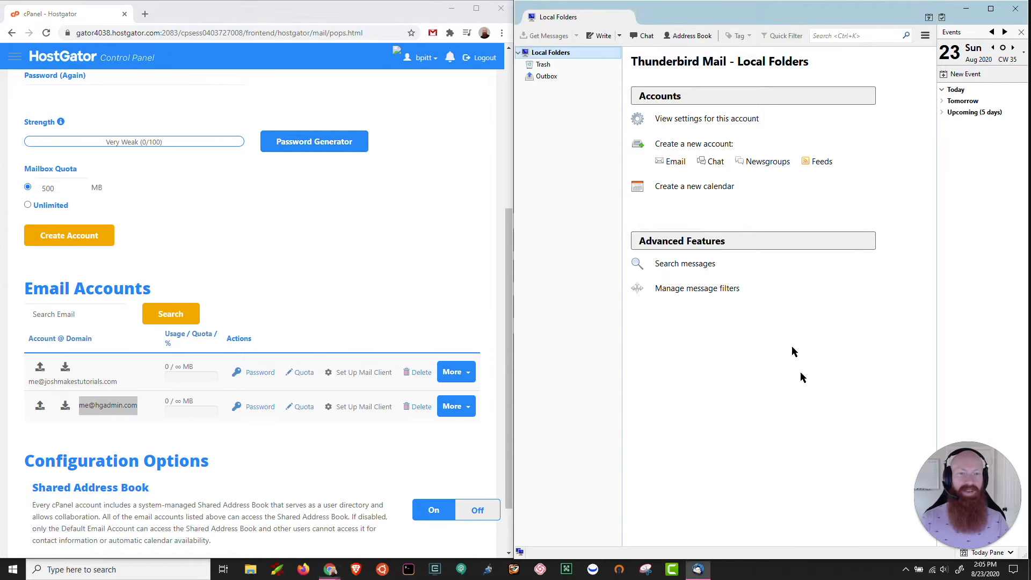
click(676, 165)
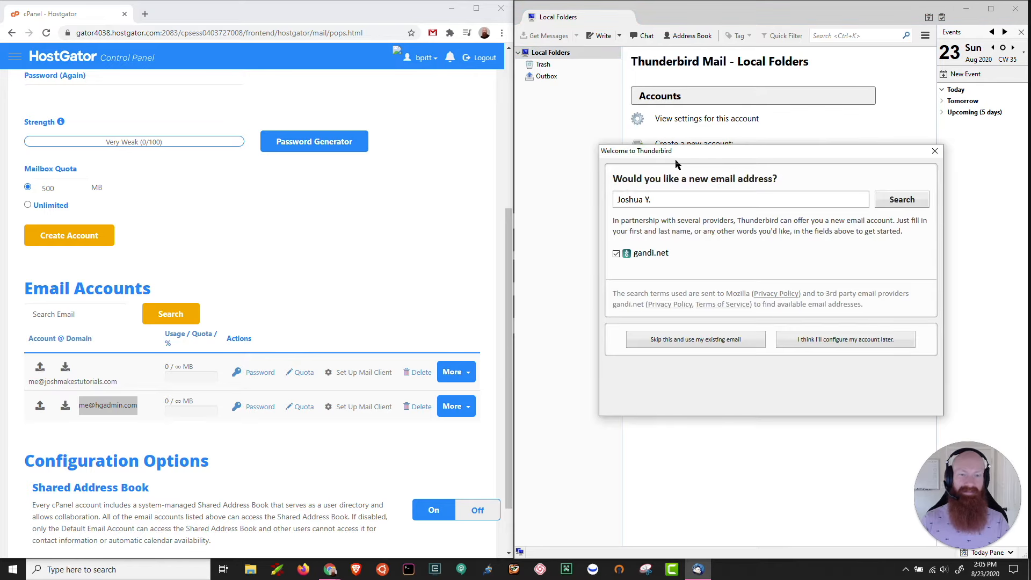
click(680, 347)
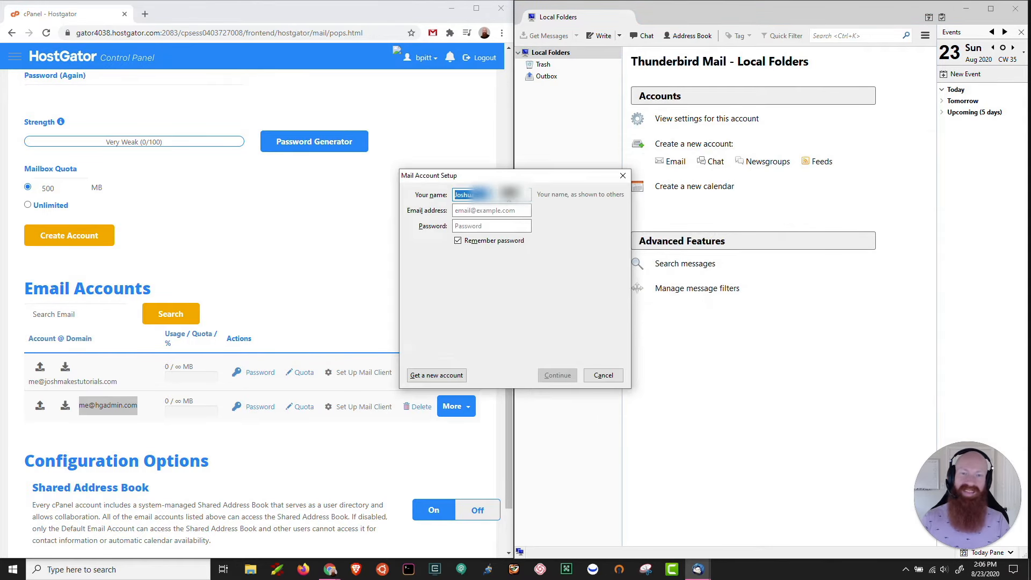
click(502, 211)
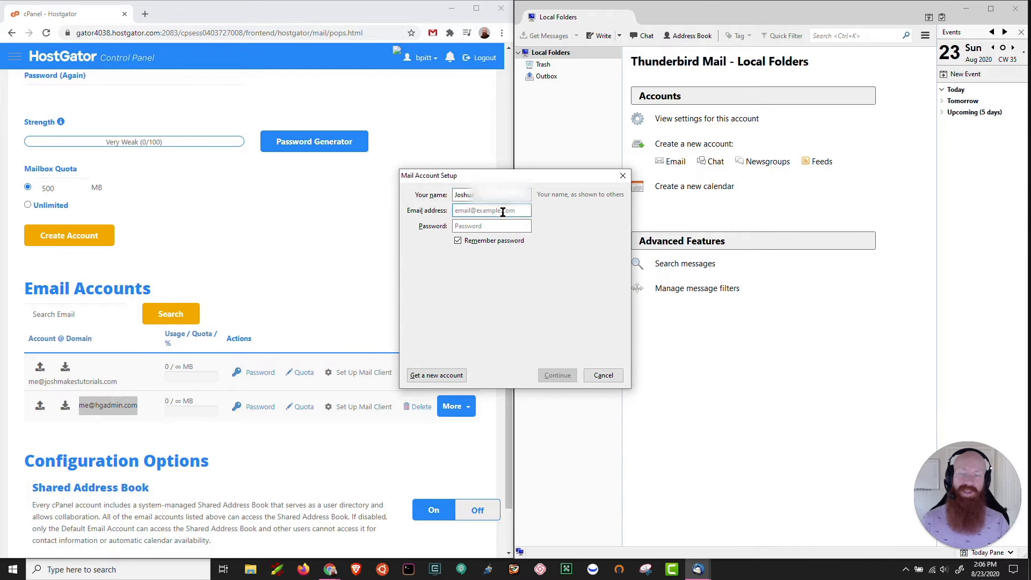
key(ctrl+v)
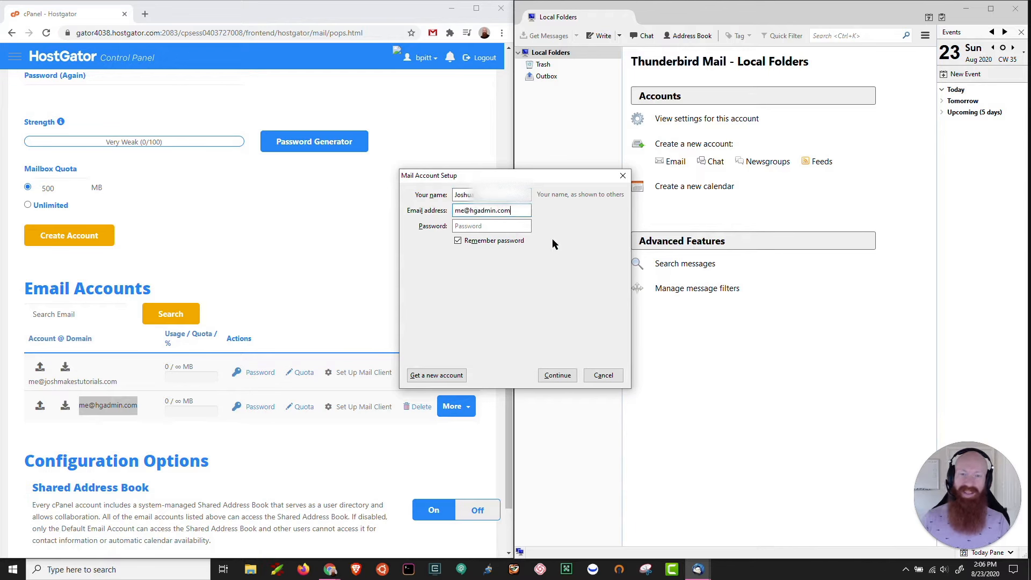
Enter the account password, finish the setup with the detected IMAP configuration, and open the hgadmin.com inbox
click(492, 226)
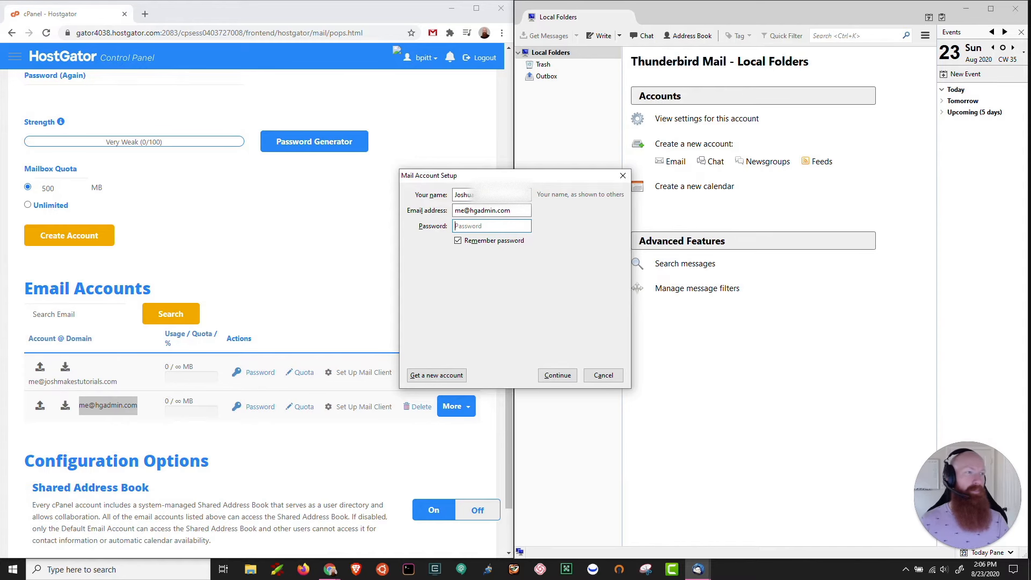
key(alt+Tab)
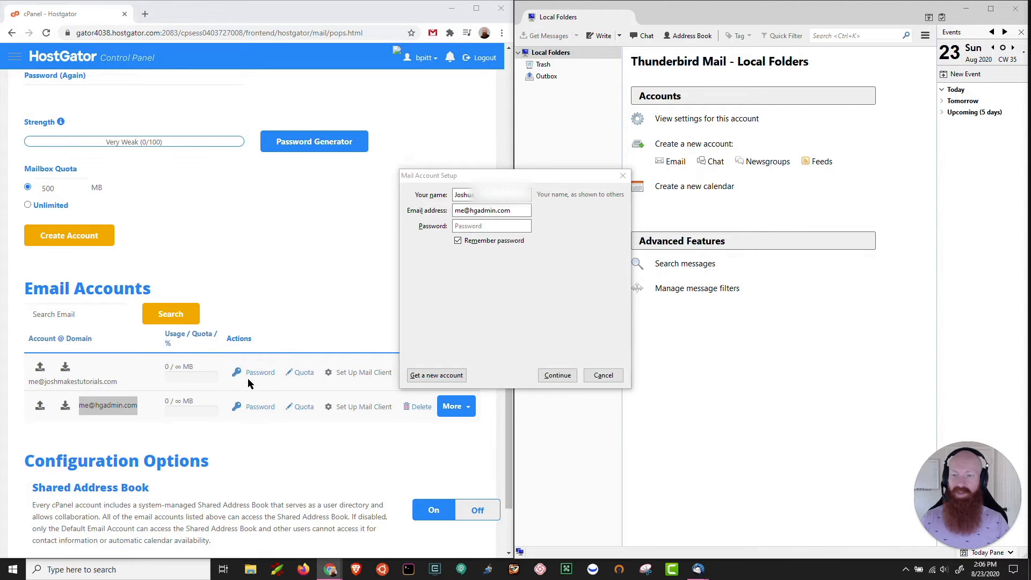
click(488, 227)
text(••••••••••••••••••)
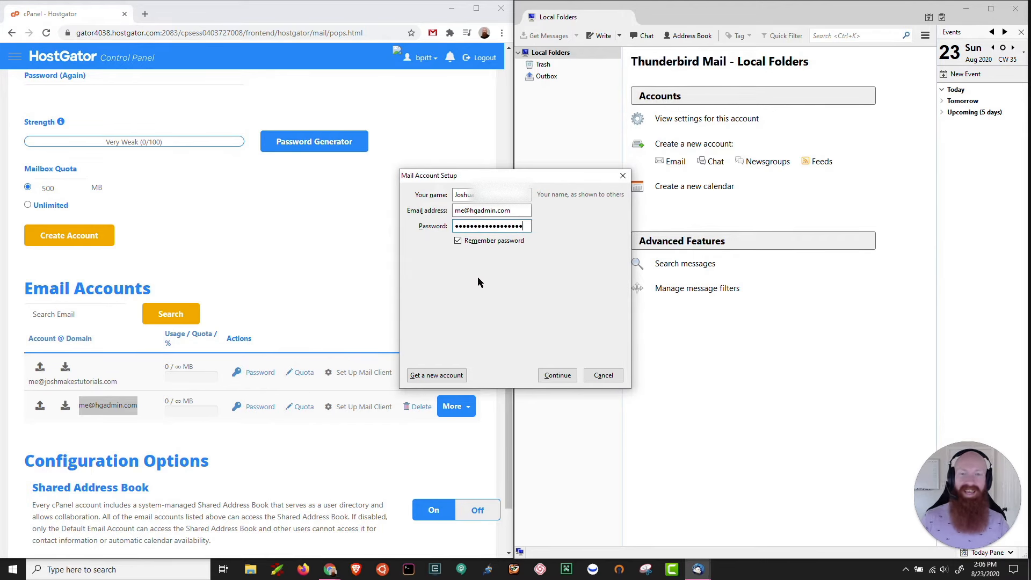
click(563, 375)
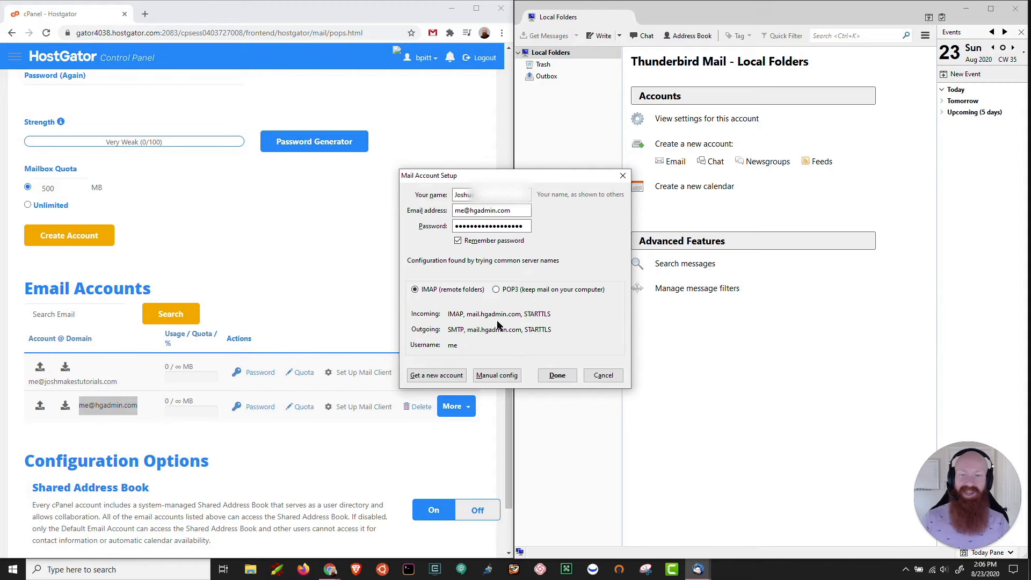
click(559, 376)
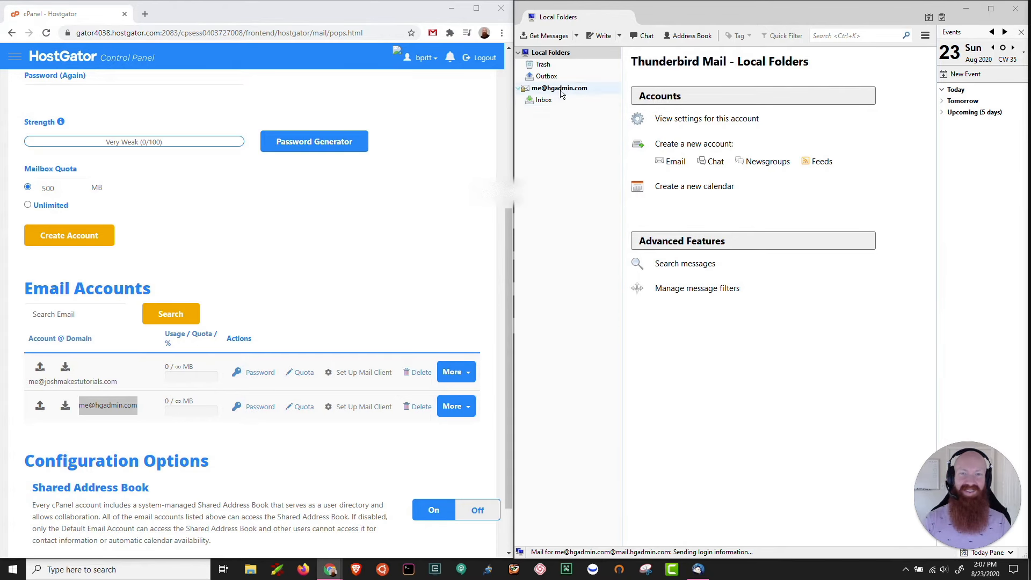
click(545, 101)
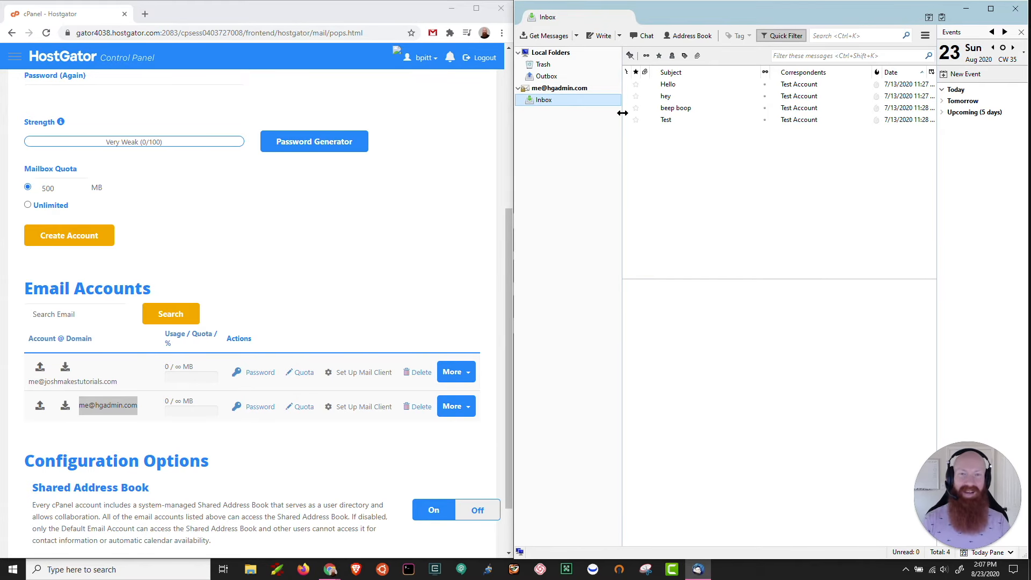
Copy the joshmakestutorials.com address from cPanel and enter it in a new existing-email setup in Thunderbird
click(560, 55)
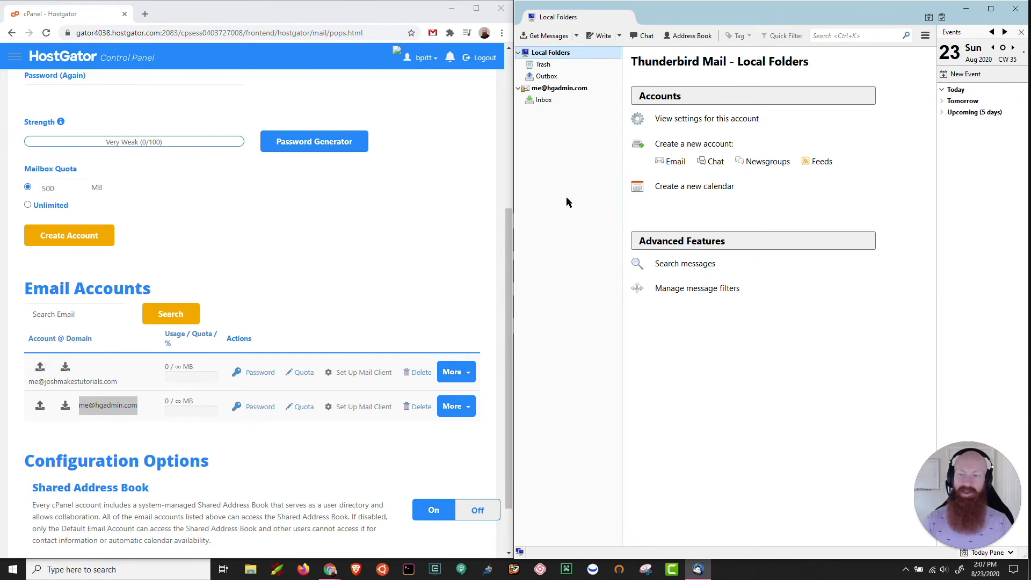
drag(119, 381, 28, 387)
key(ctrl+c)
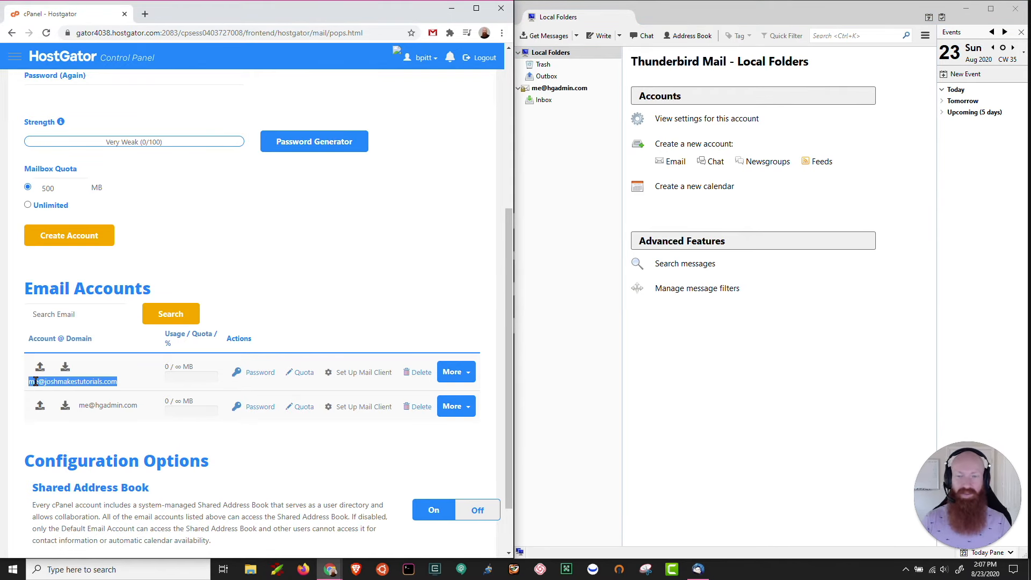
click(679, 166)
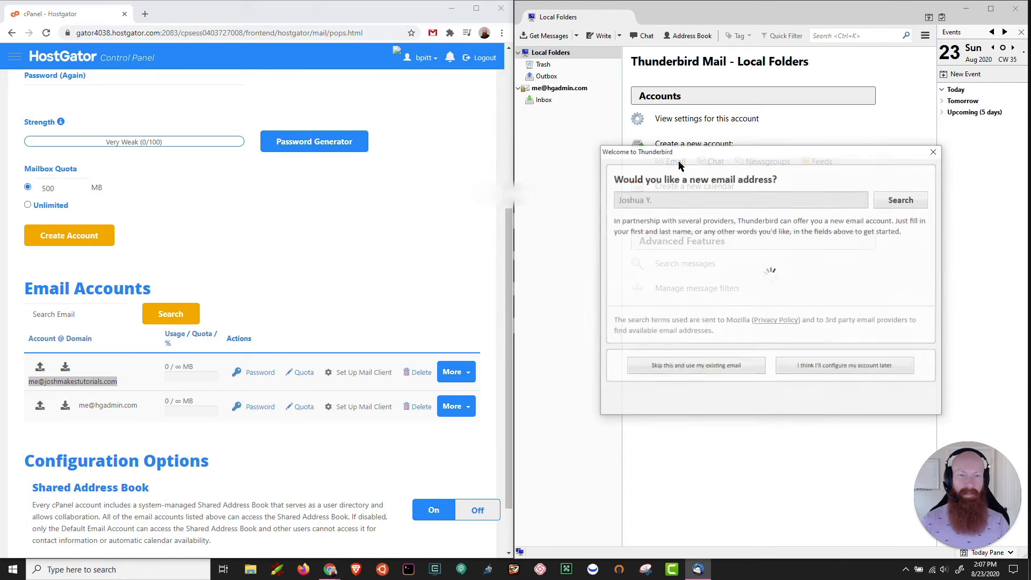
click(679, 340)
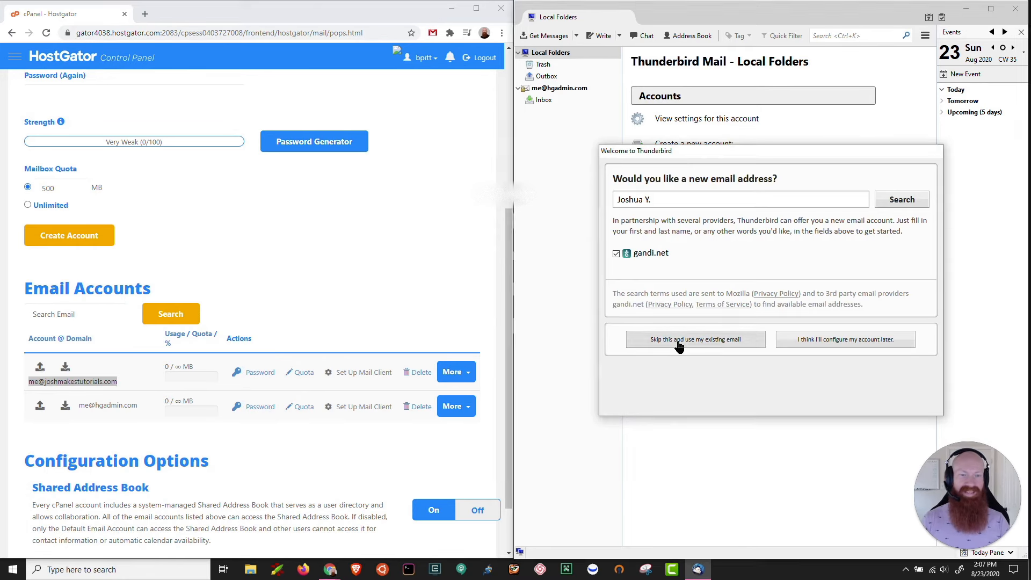
click(474, 211)
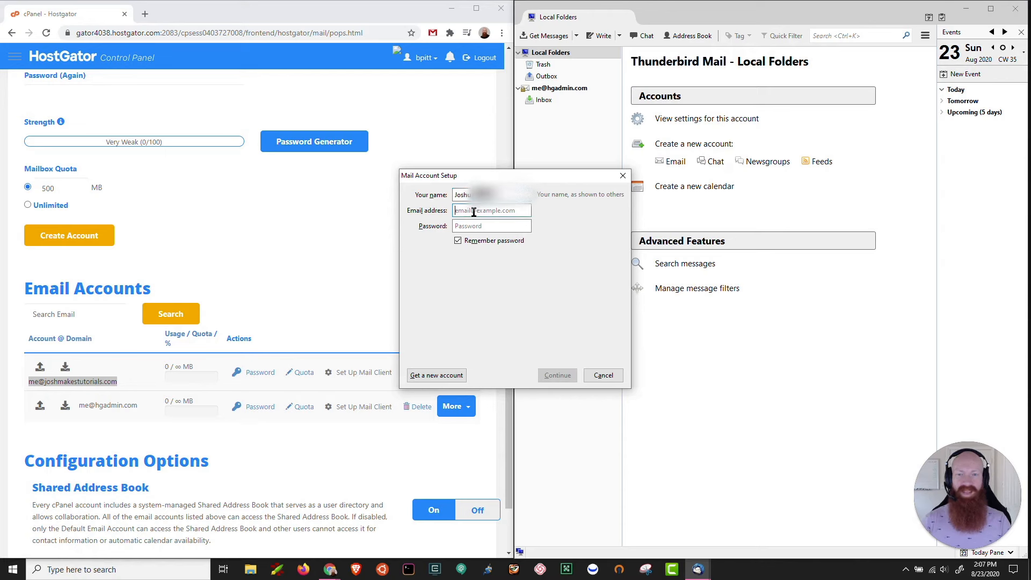
key(ctrl+v)
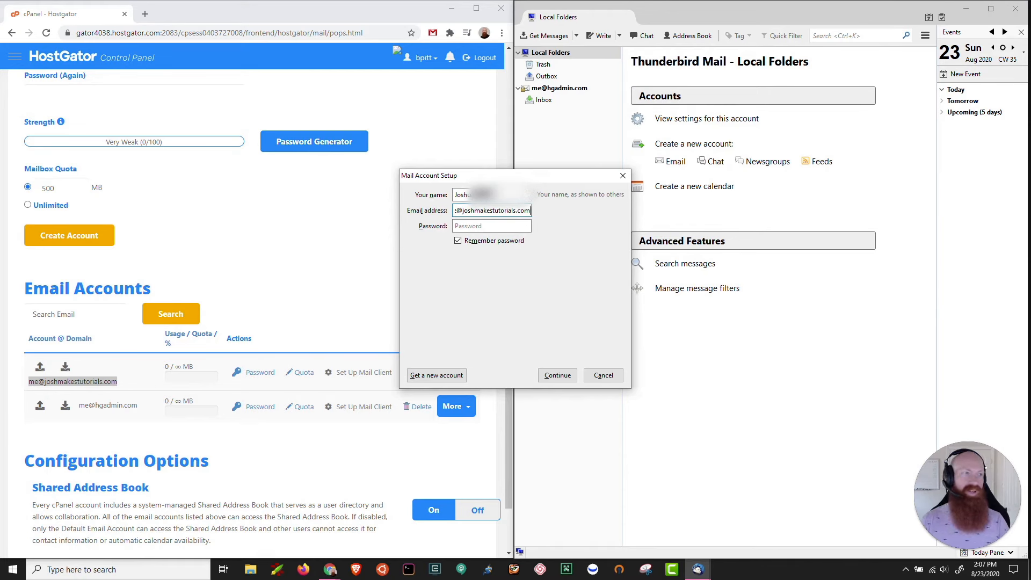
Enter the password for the joshmakestutorials.com account, look up its configuration, and open the manual server settings
click(478, 226)
key(ctrl+v)
click(560, 377)
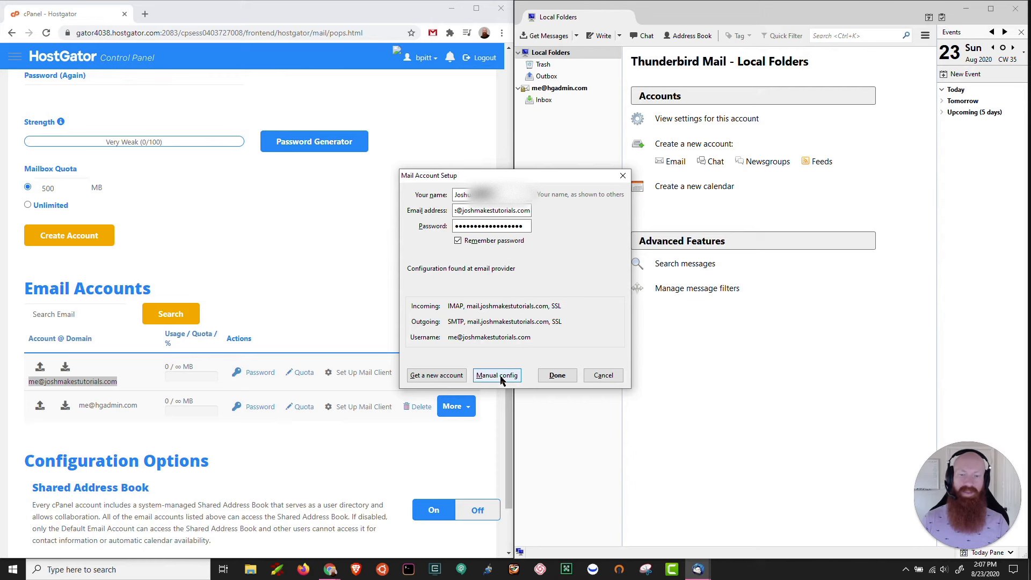
click(508, 378)
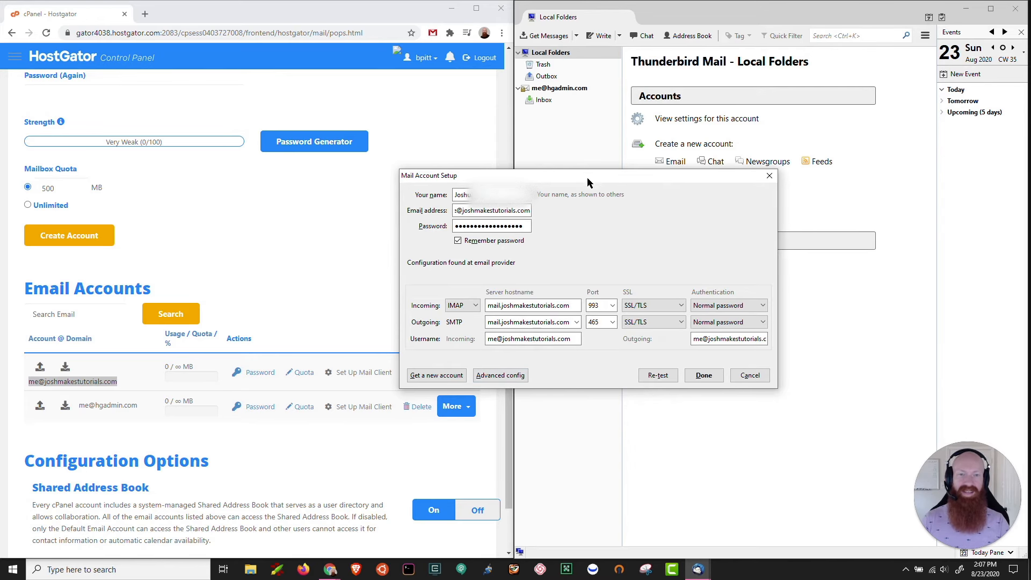
Open the mail client setup page for the joshmakestutorials.com account in cPanel and review its secure SSL/TLS settings
drag(585, 180, 700, 151)
click(352, 262)
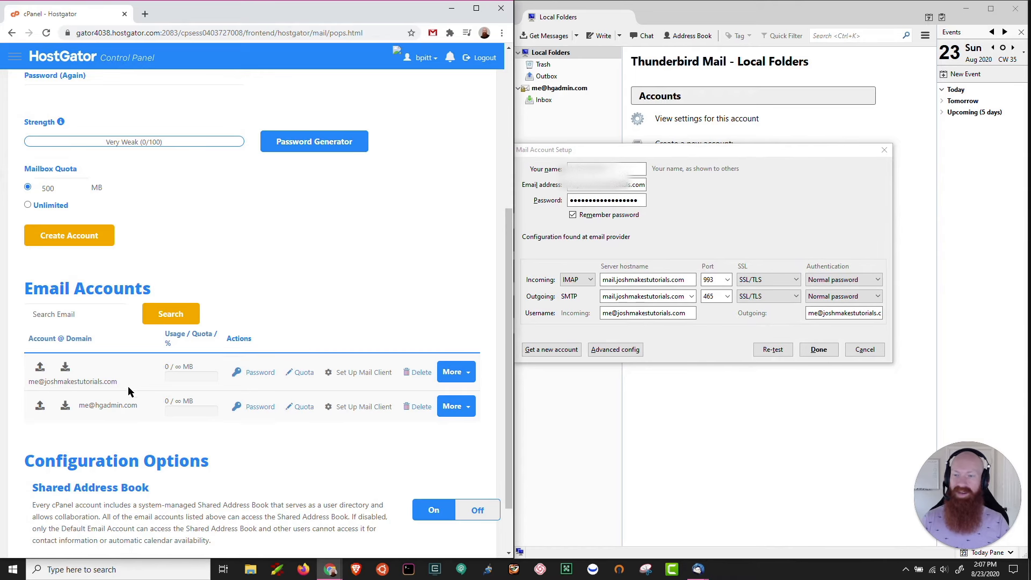
click(354, 374)
scroll(313, 339, down, 8)
scroll(285, 317, down, 3)
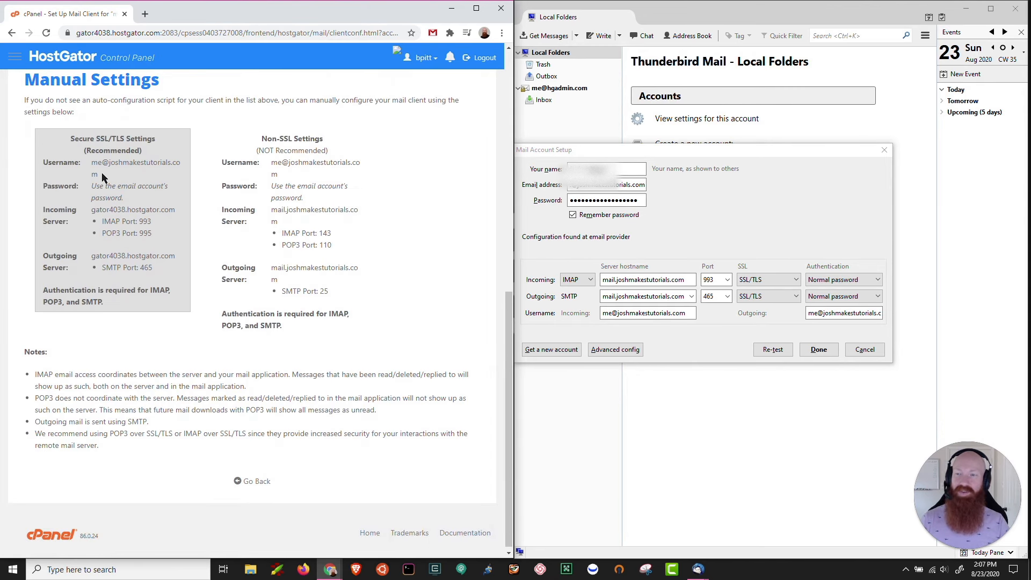
drag(128, 203, 93, 189)
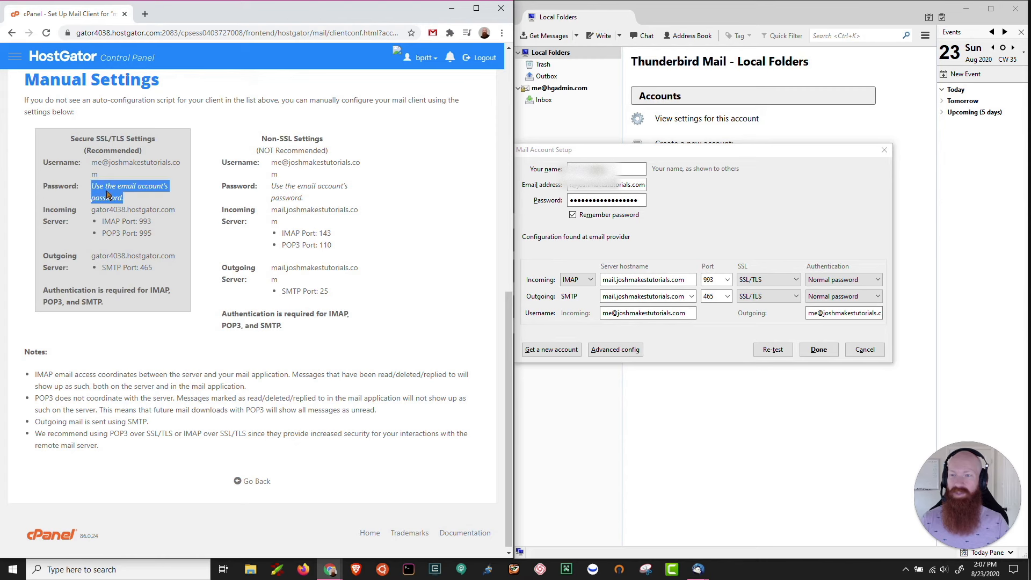
click(149, 222)
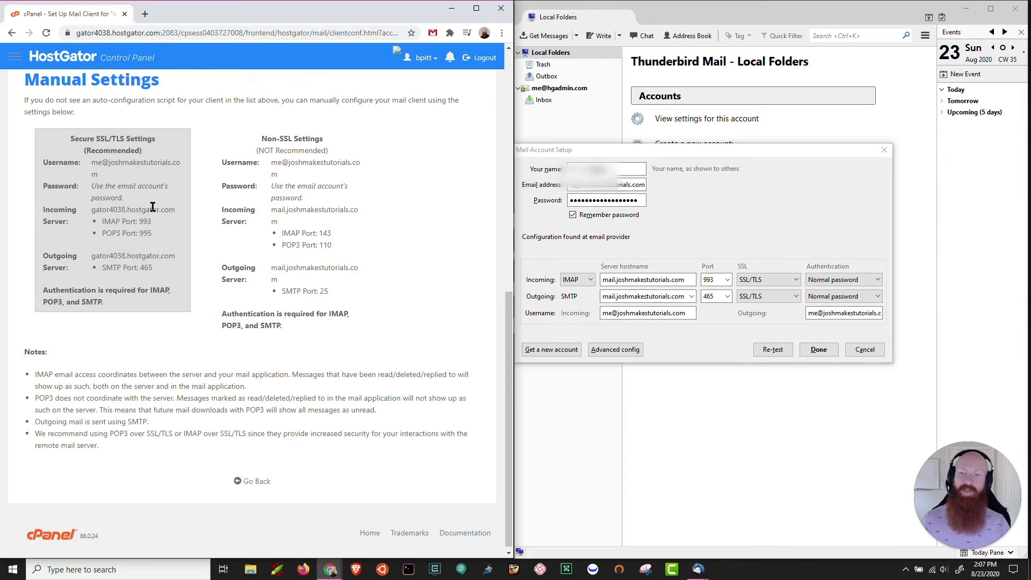
Copy gator4038.hostgator.com from the secure settings and set it as both the incoming and outgoing server hostname
drag(176, 211, 98, 220)
key(ctrl+c)
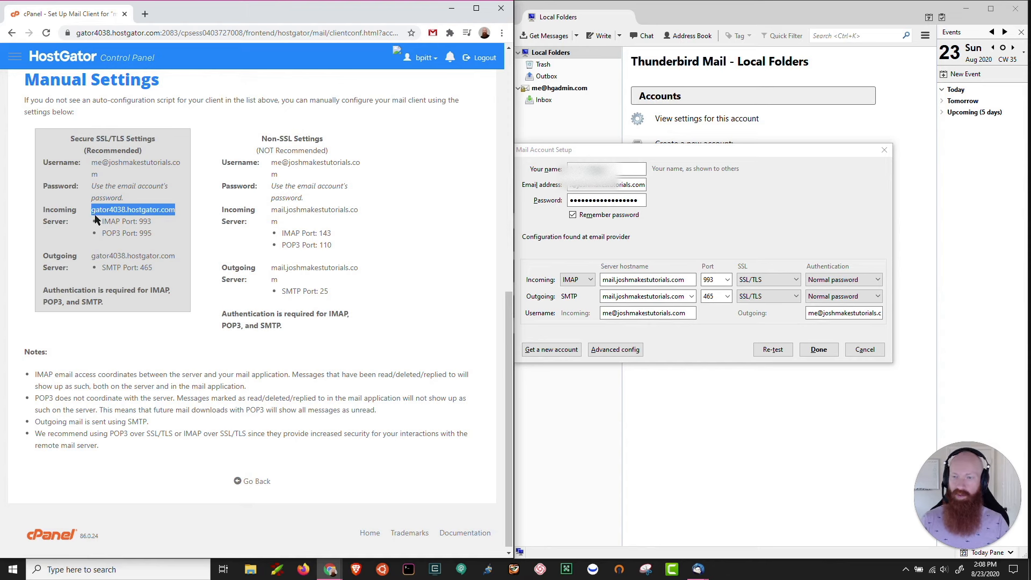
click(631, 284)
triple_click(632, 284)
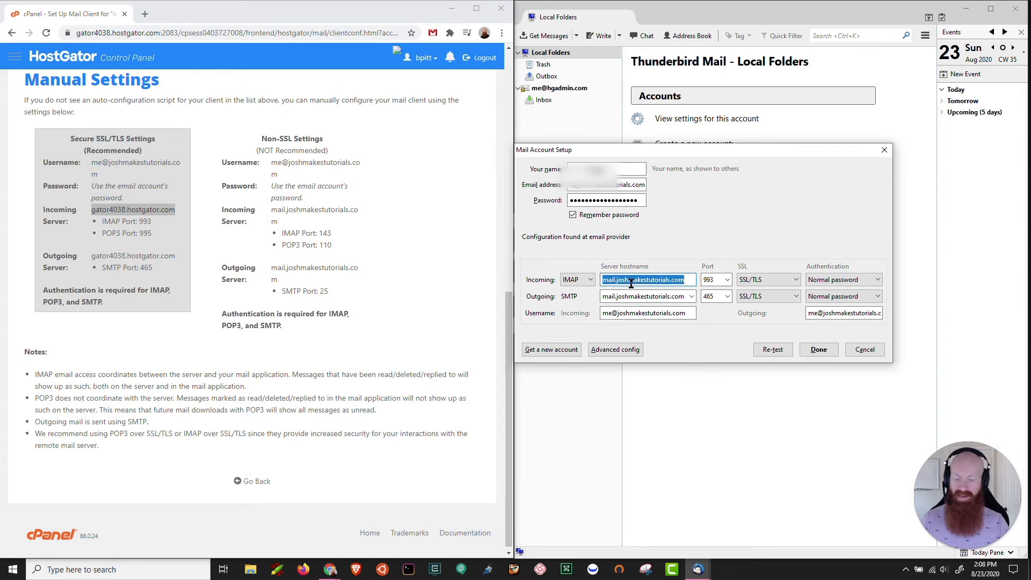
key(ctrl+v)
click(639, 298)
triple_click(640, 298)
key(ctrl+v)
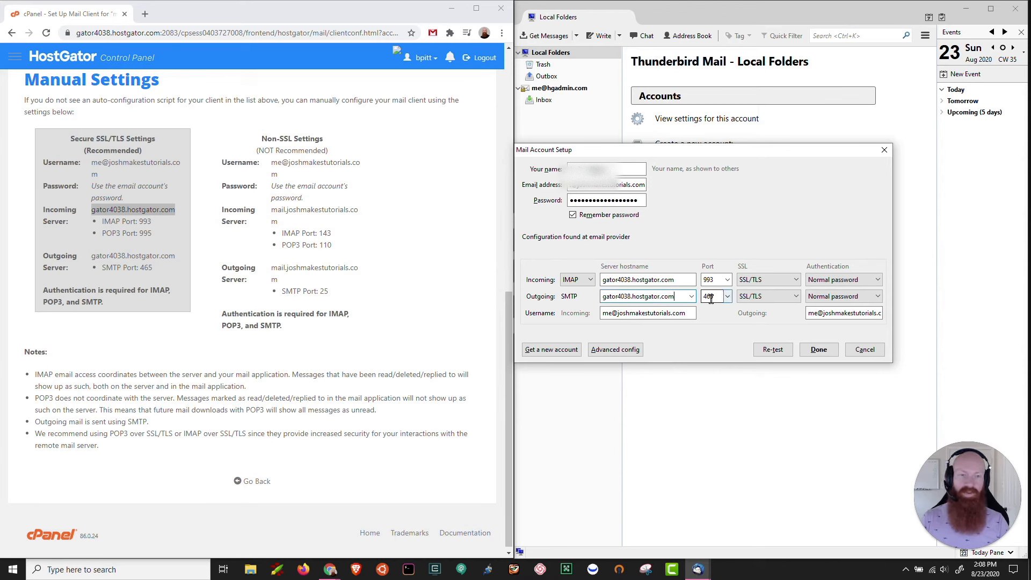
Check the ports and username against the cPanel secure settings and finish the joshmakestutorials.com account setup
click(148, 221)
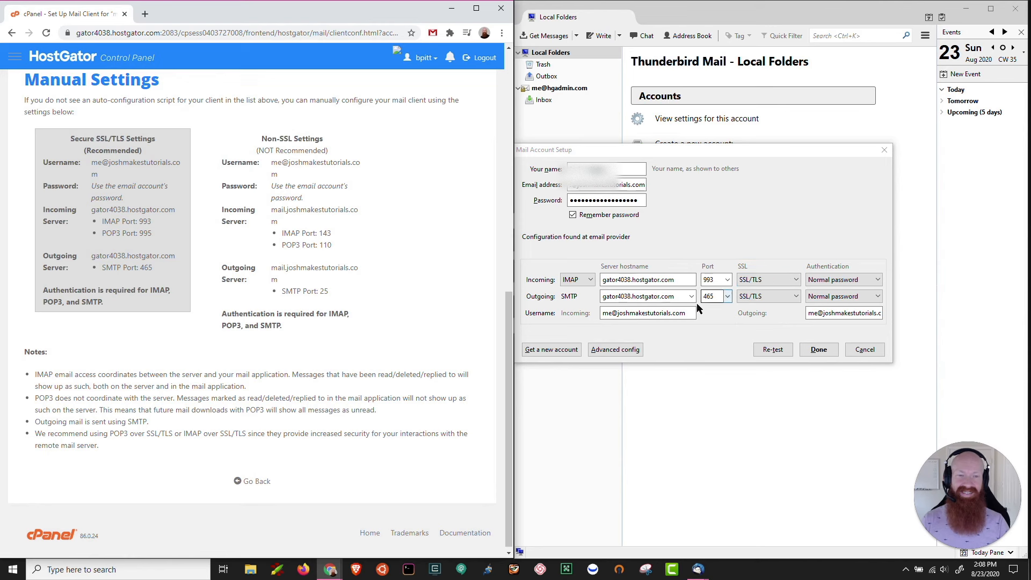
click(648, 315)
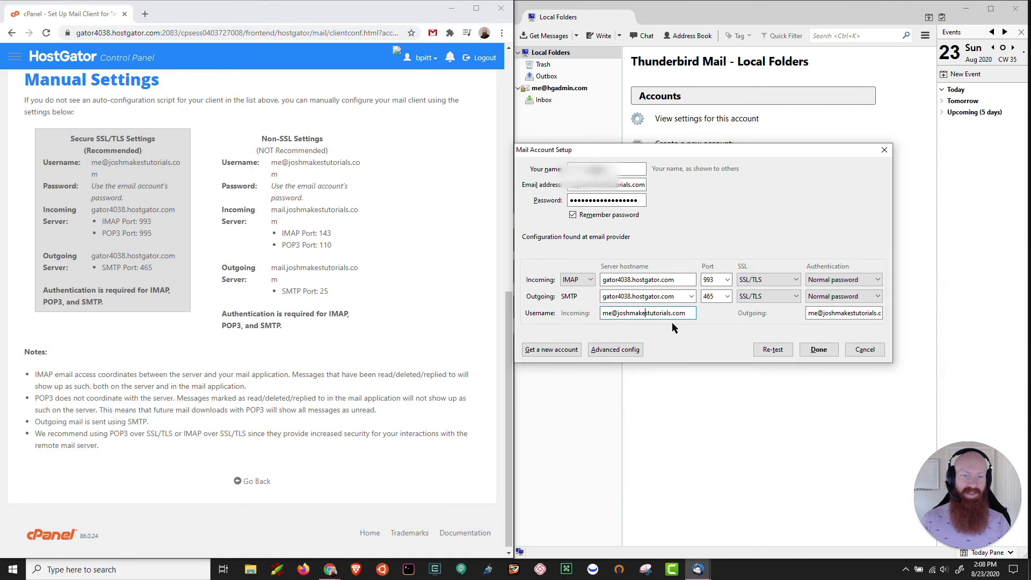
click(820, 351)
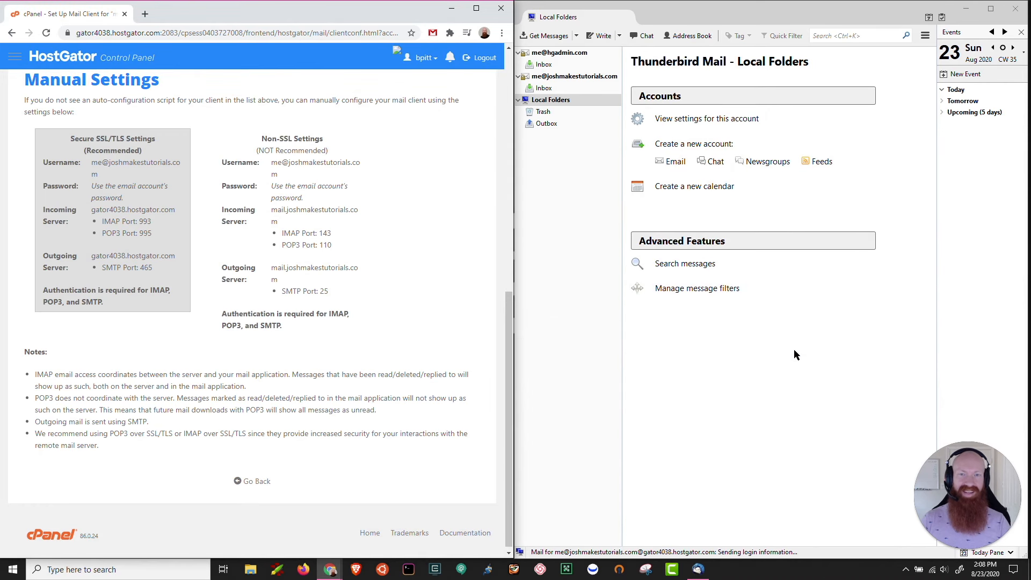
View the inboxes of the joshmakestutorials.com and hgadmin.com accounts
click(554, 88)
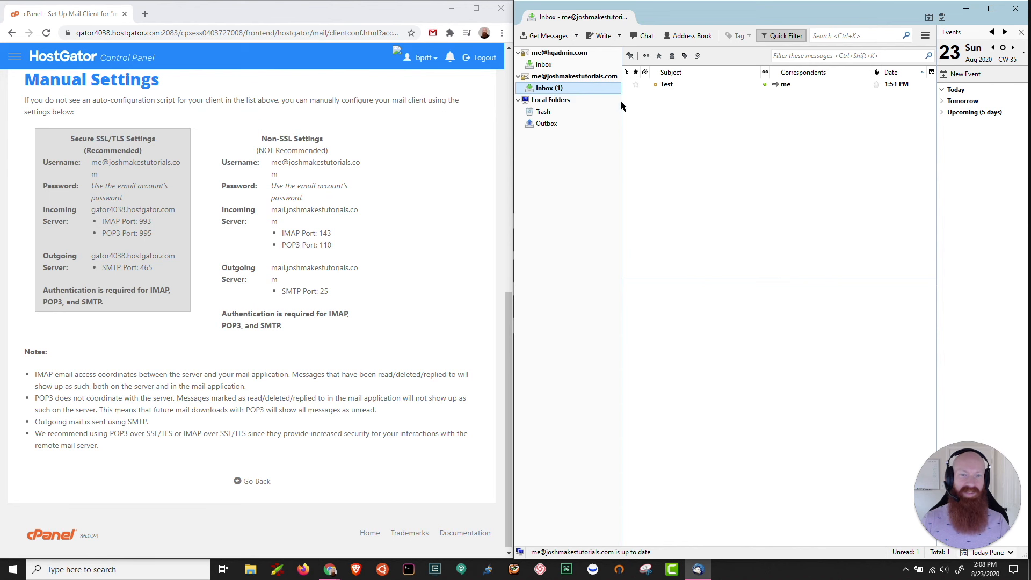
click(553, 66)
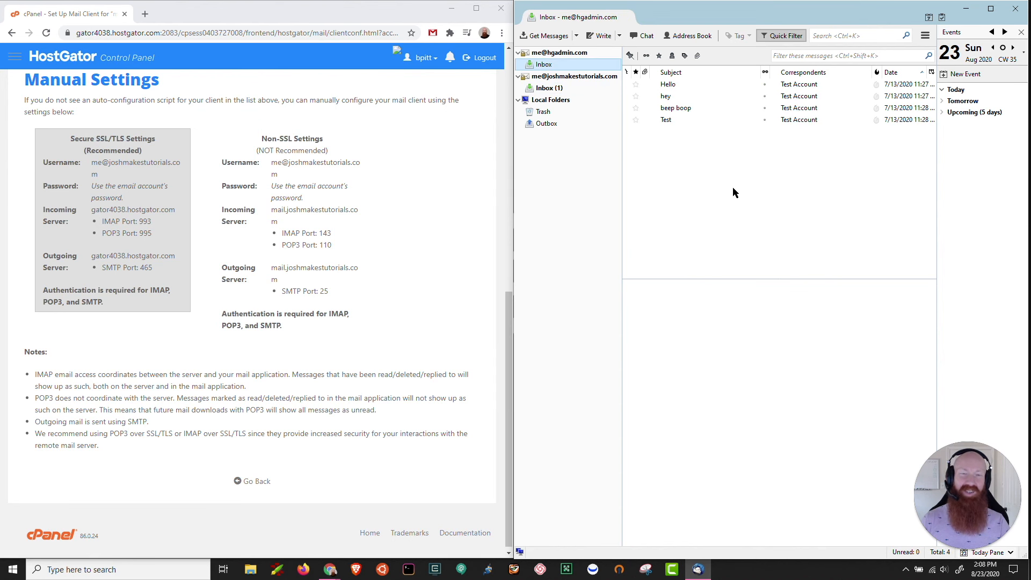